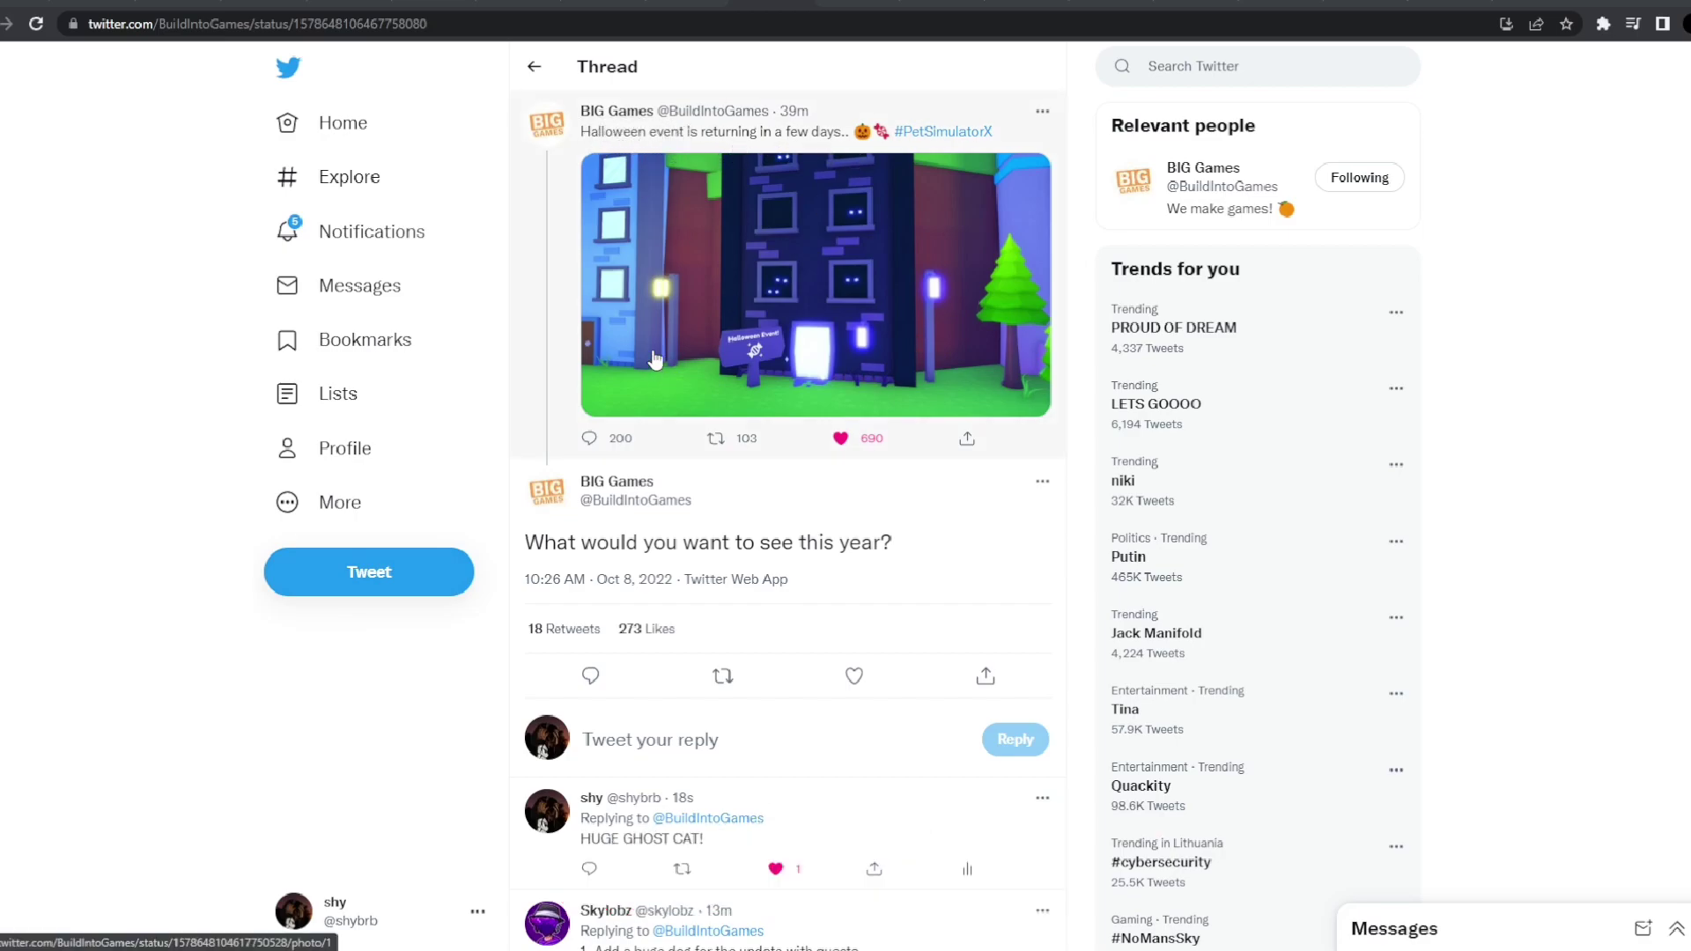
# Open the BIG Games 'Halloween event is returning' image in the full-size photo viewer
pyautogui.click(854, 299)
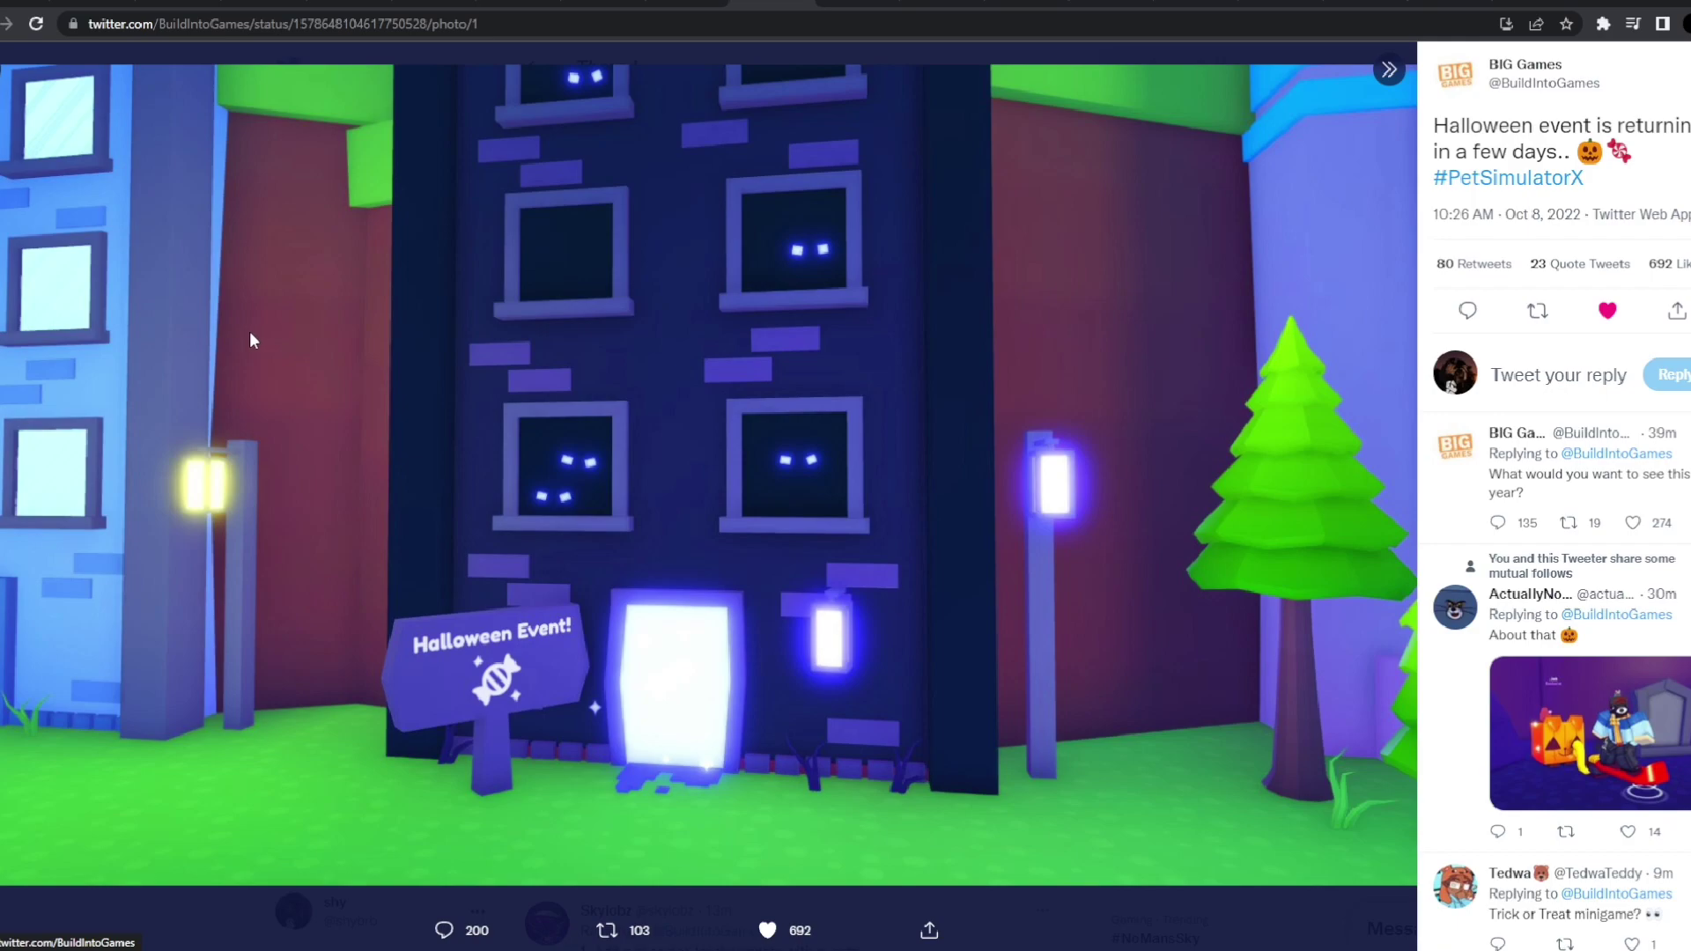
# Bring up the PetInventorPSX 'Preston is ADDING HALLOWEEN 2022 UPDATE' video, paused at 0:07
pyautogui.click(435, 7)
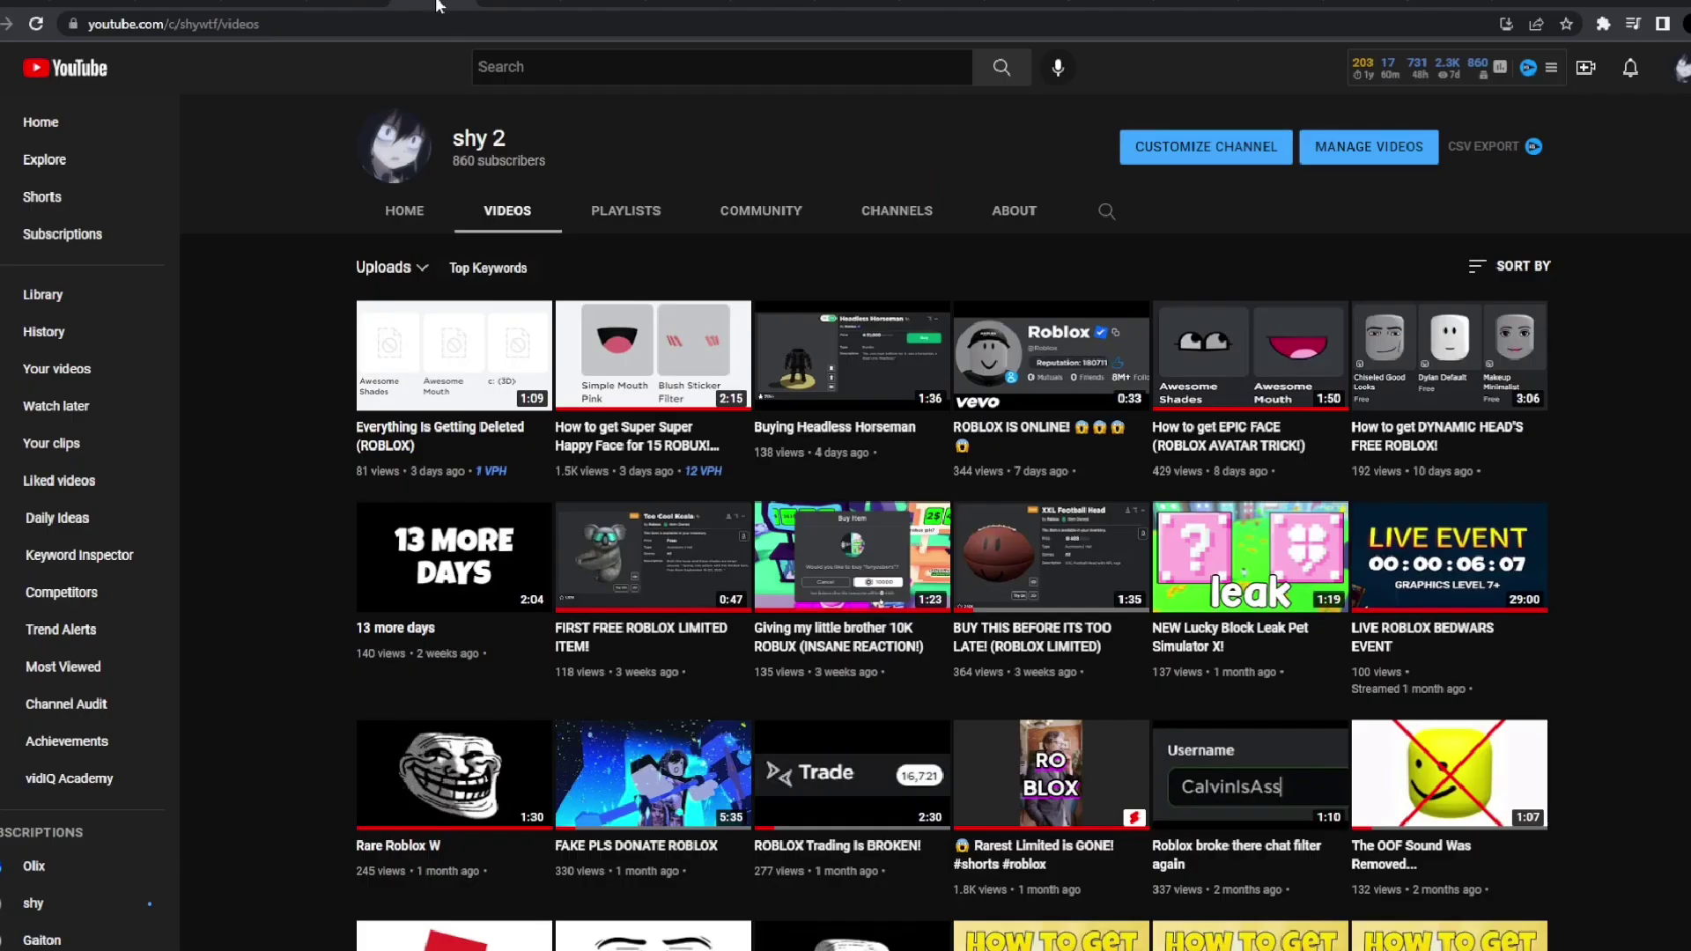
pyautogui.click(453, 6)
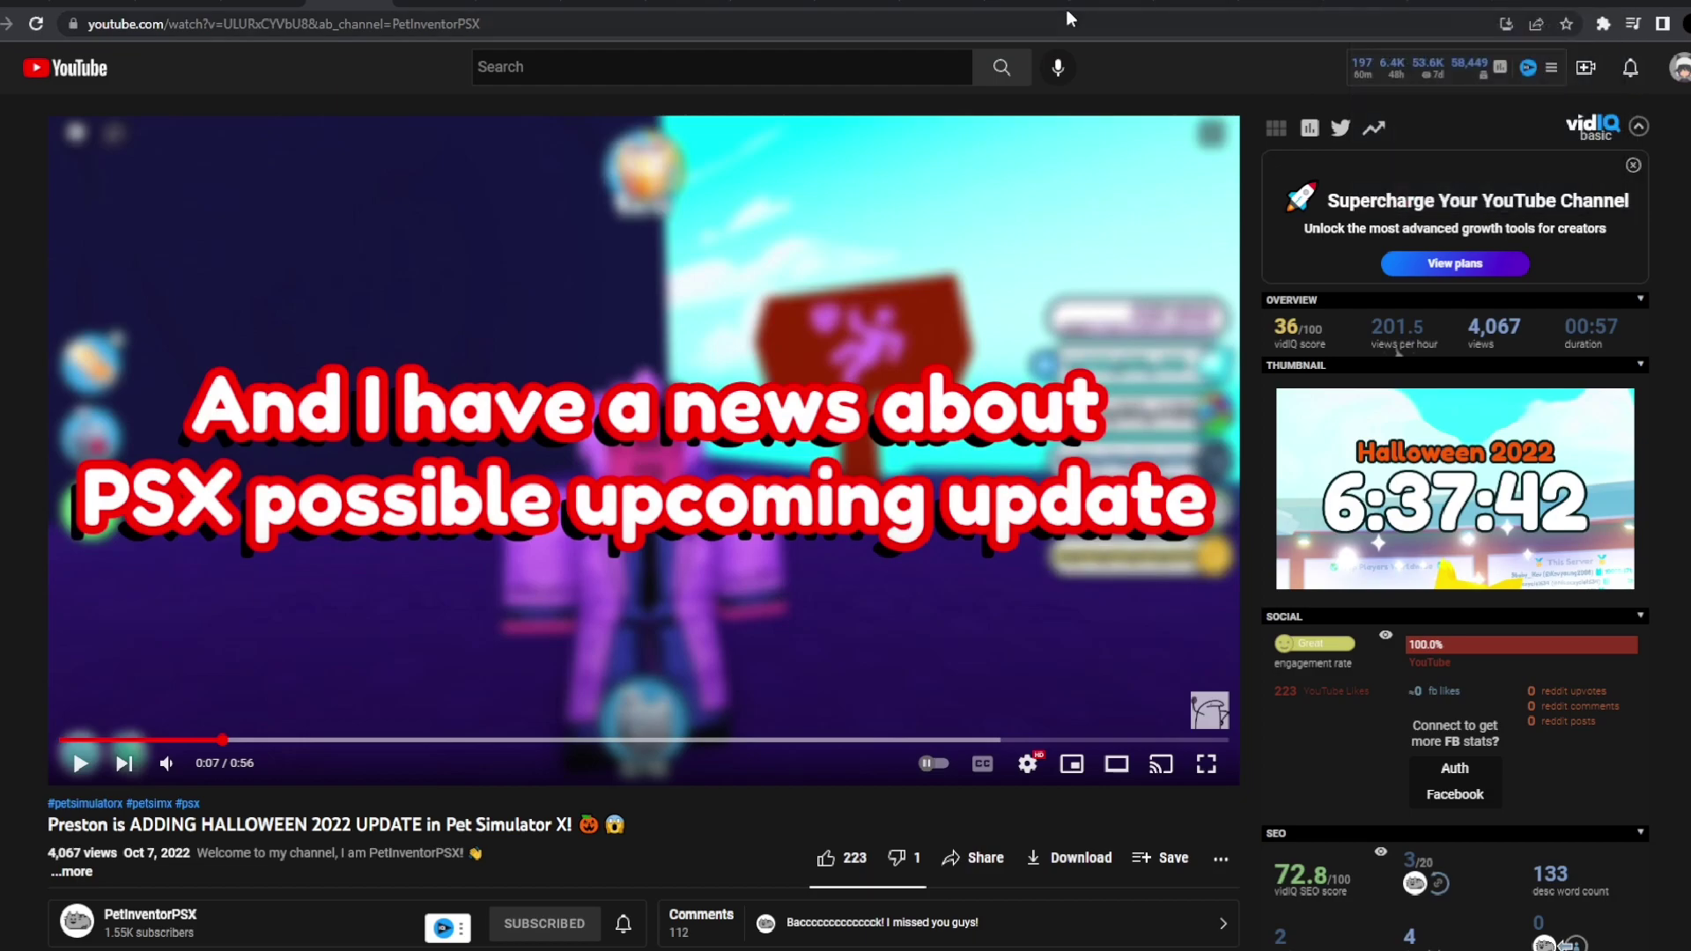
# Close the Halloween photo and open shy's 'HUGE GHOST CAT!' reply as its own tweet page
pyautogui.click(779, 12)
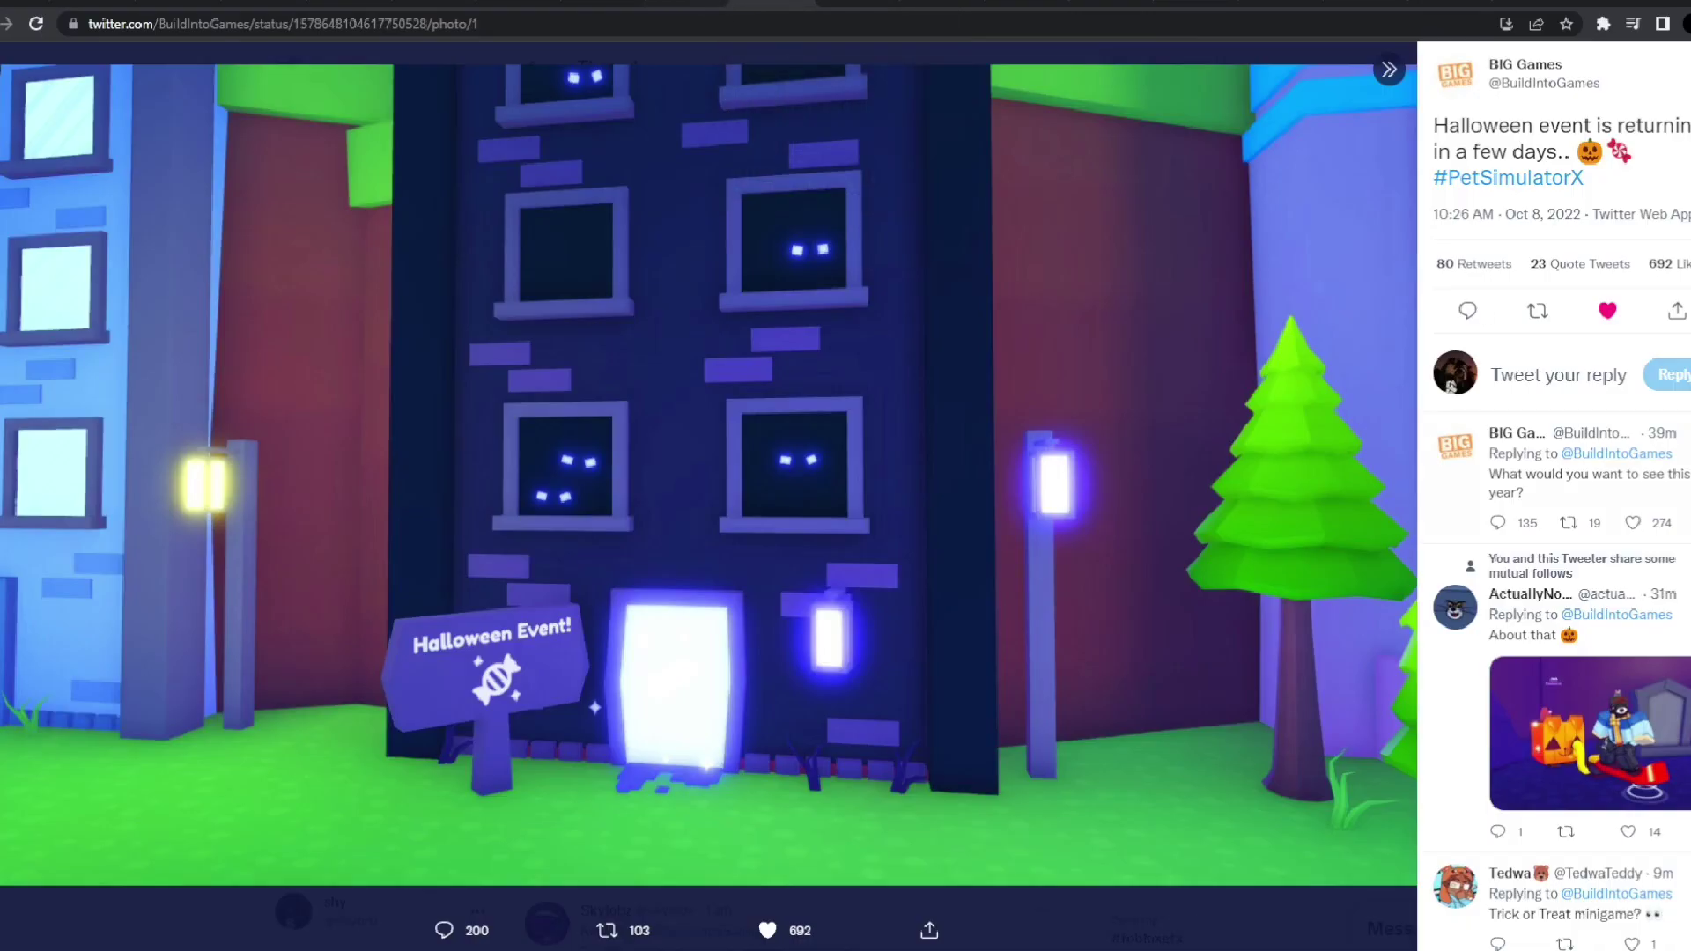
pyautogui.scroll(-2, 1544, 383)
pyautogui.press('Escape')
pyautogui.scroll(-5, 696, 396)
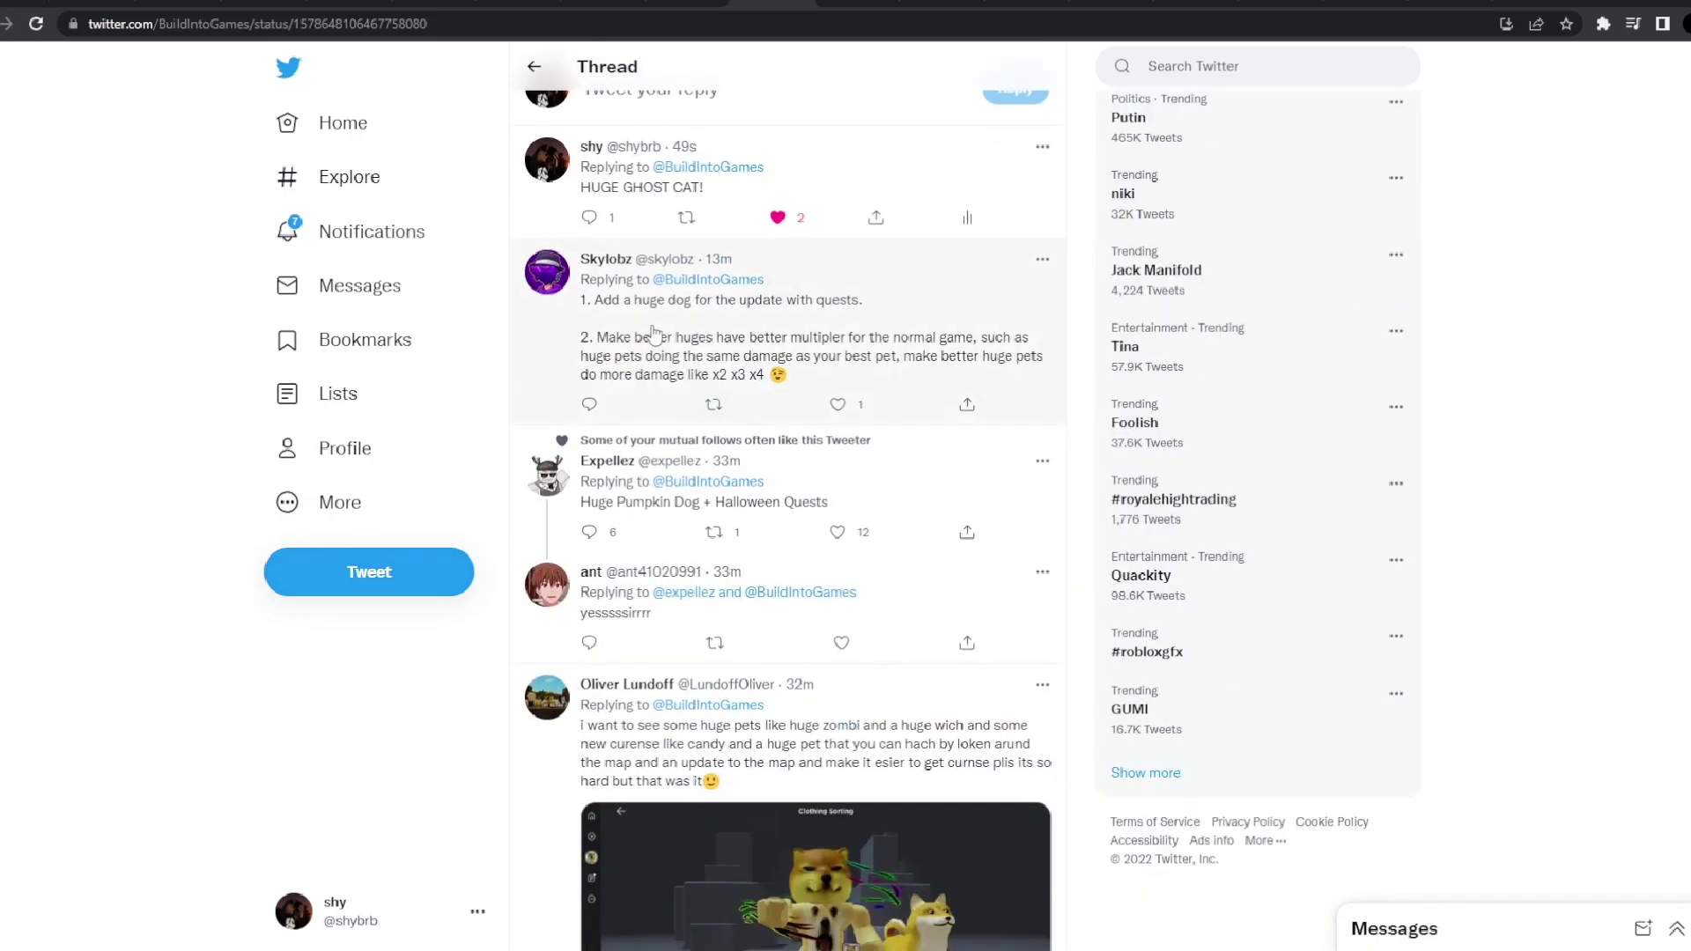
pyautogui.click(695, 199)
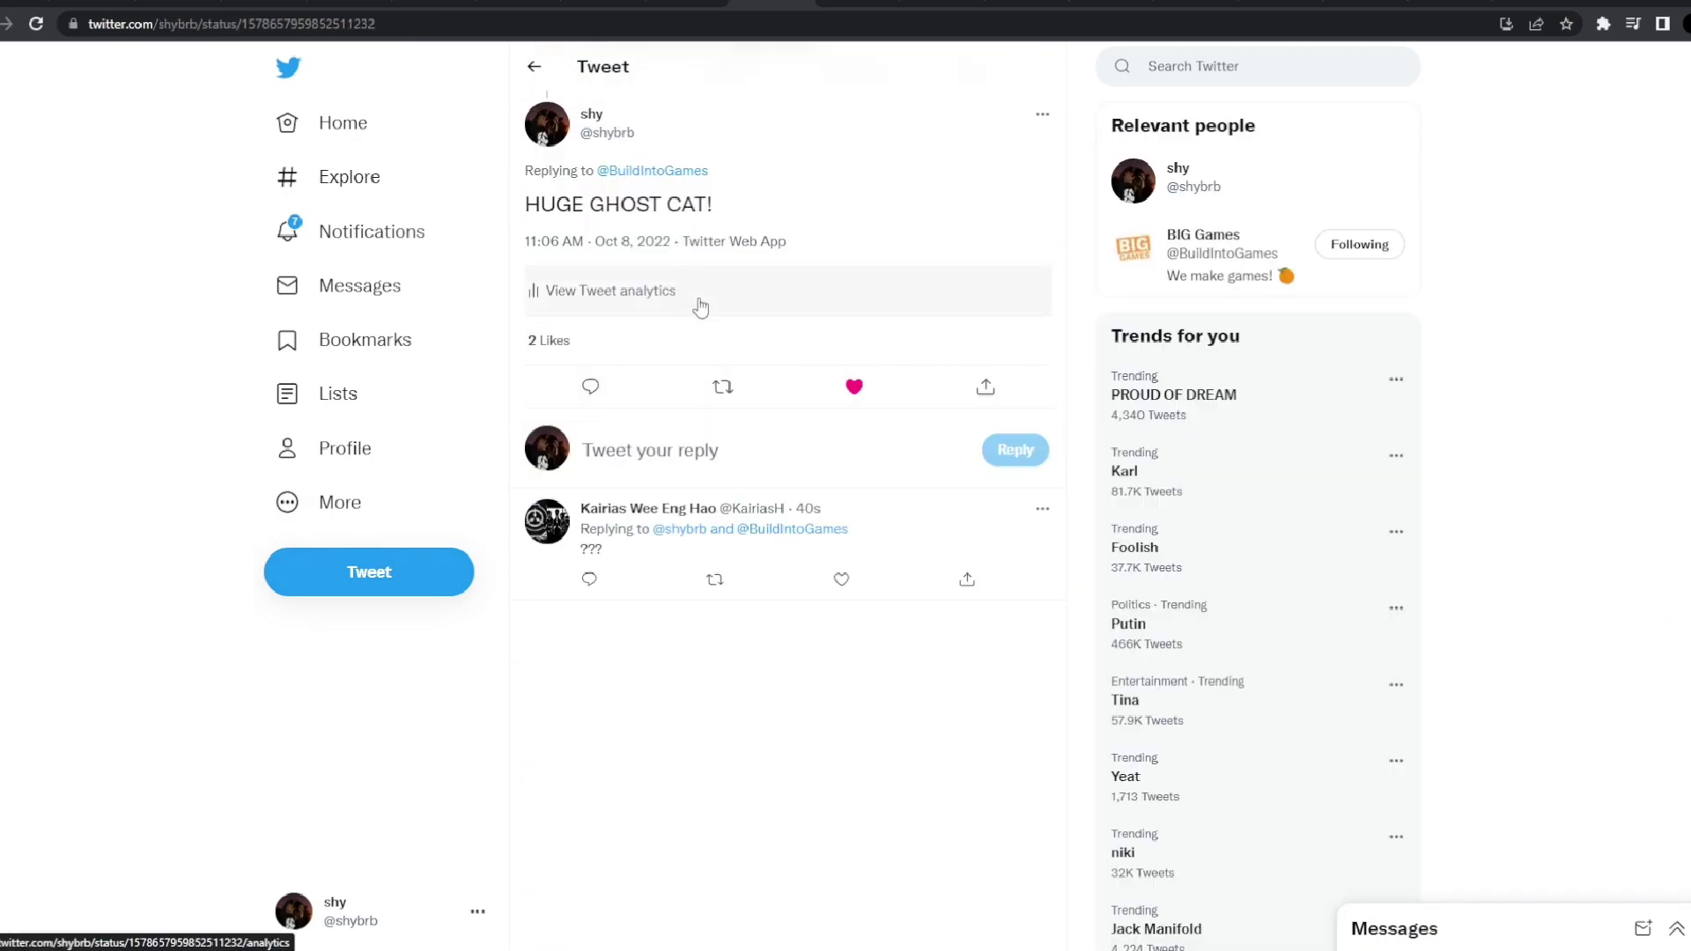
pyautogui.click(396, 23)
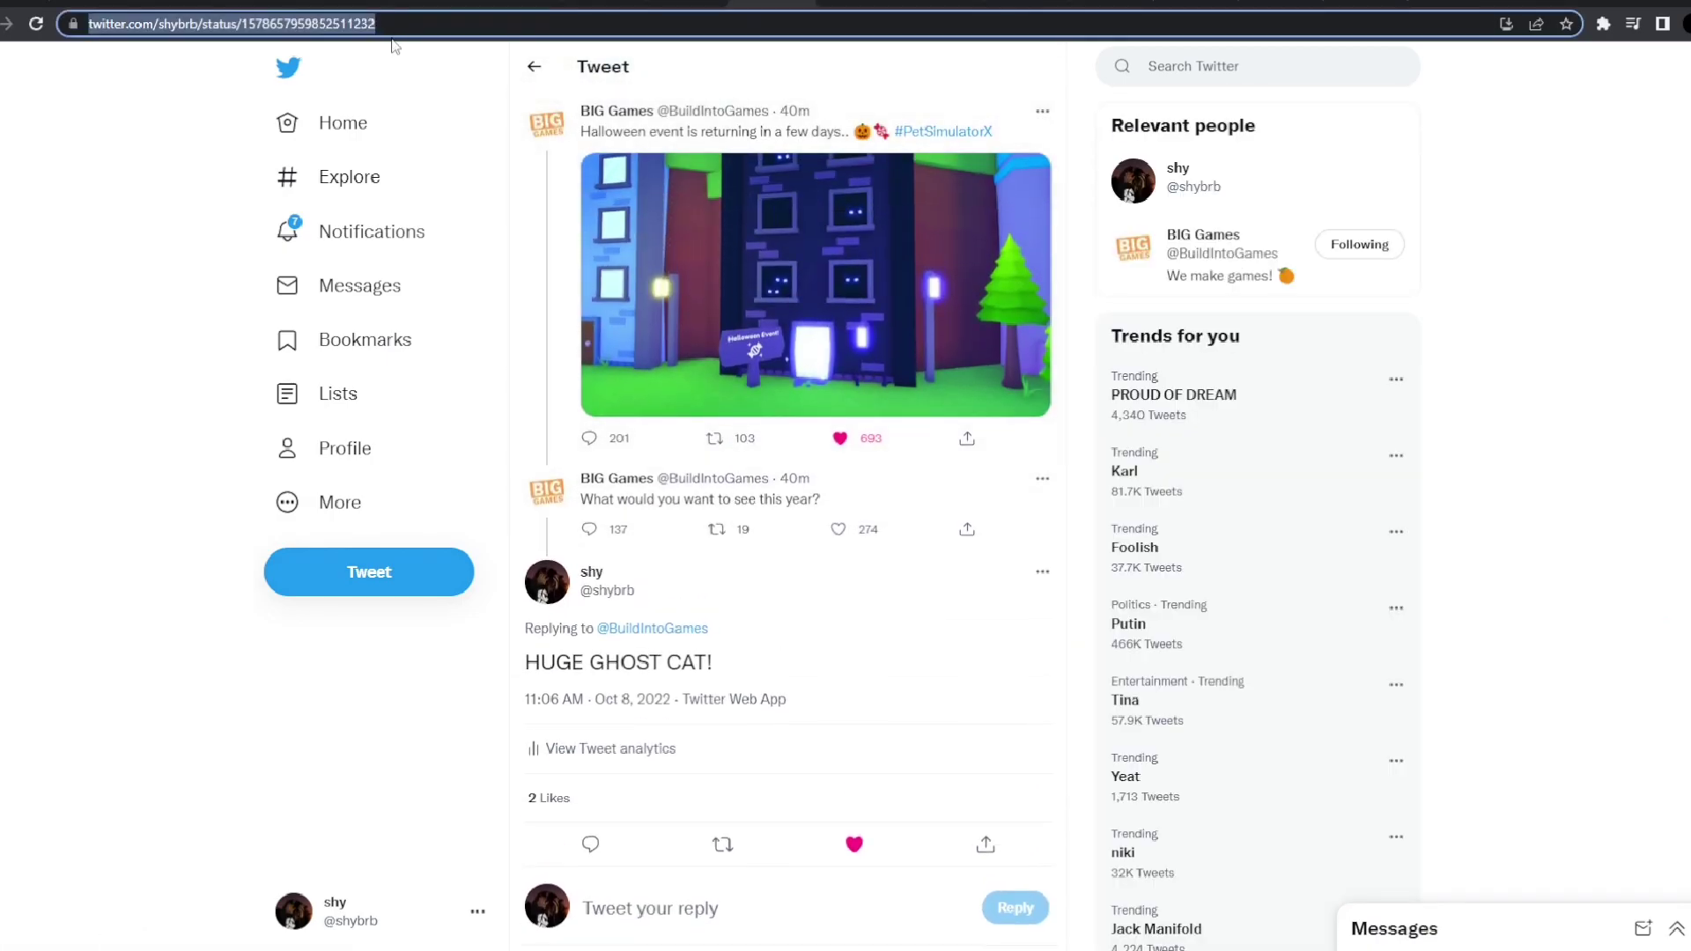
pyautogui.click(96, 314)
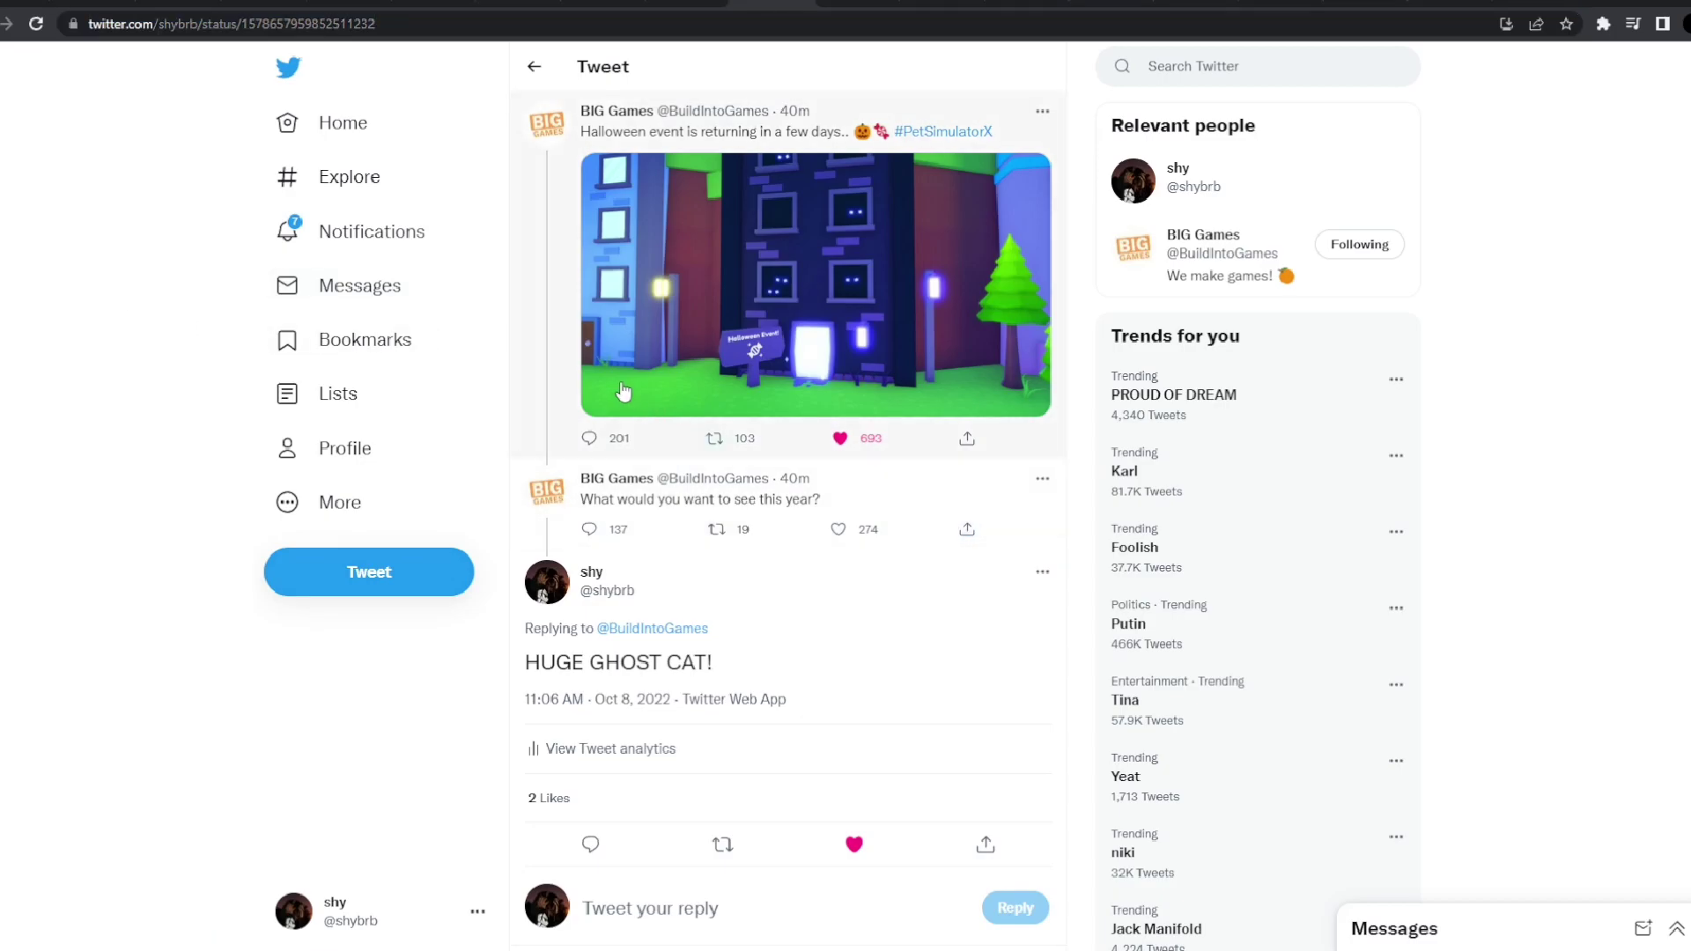